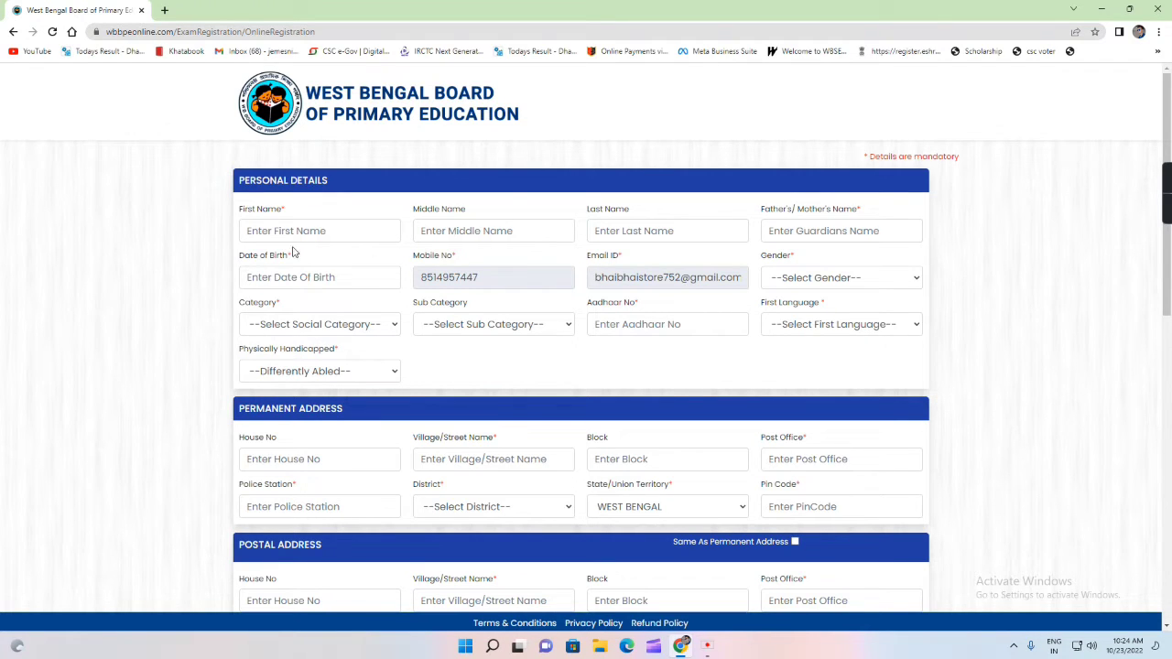
Look through the personal details, address and academic qualification sections of the registration form
scroll(793, 362, "down", 2)
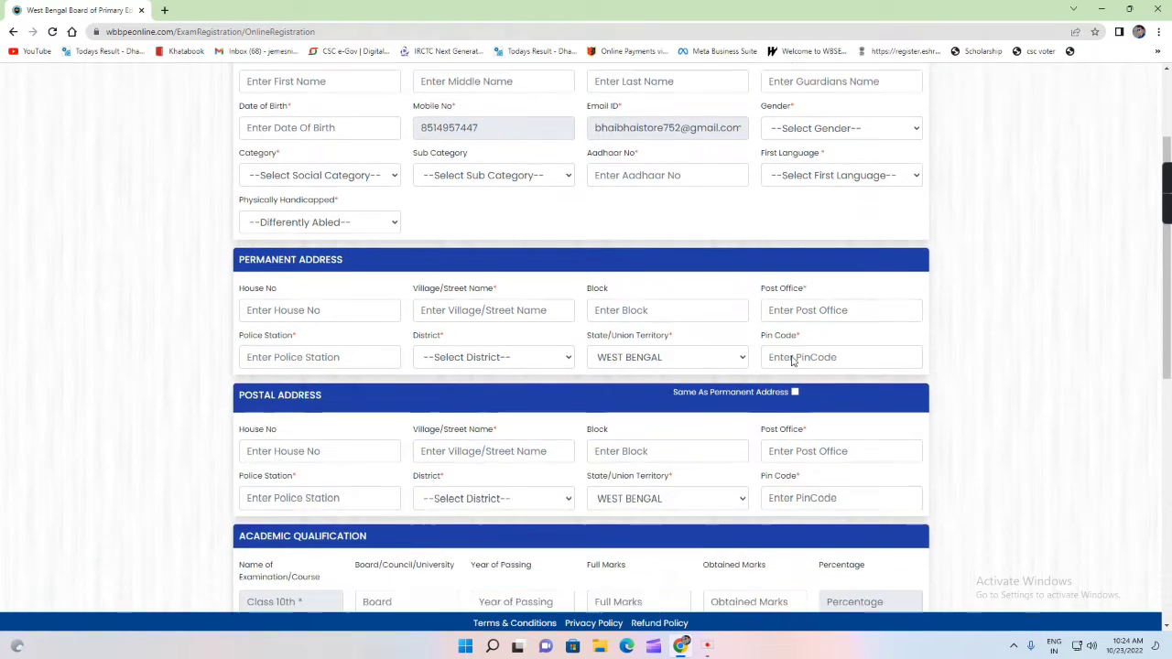
scroll(793, 358, "up", 2)
scroll(641, 338, "down", 2)
scroll(614, 337, "down", 6)
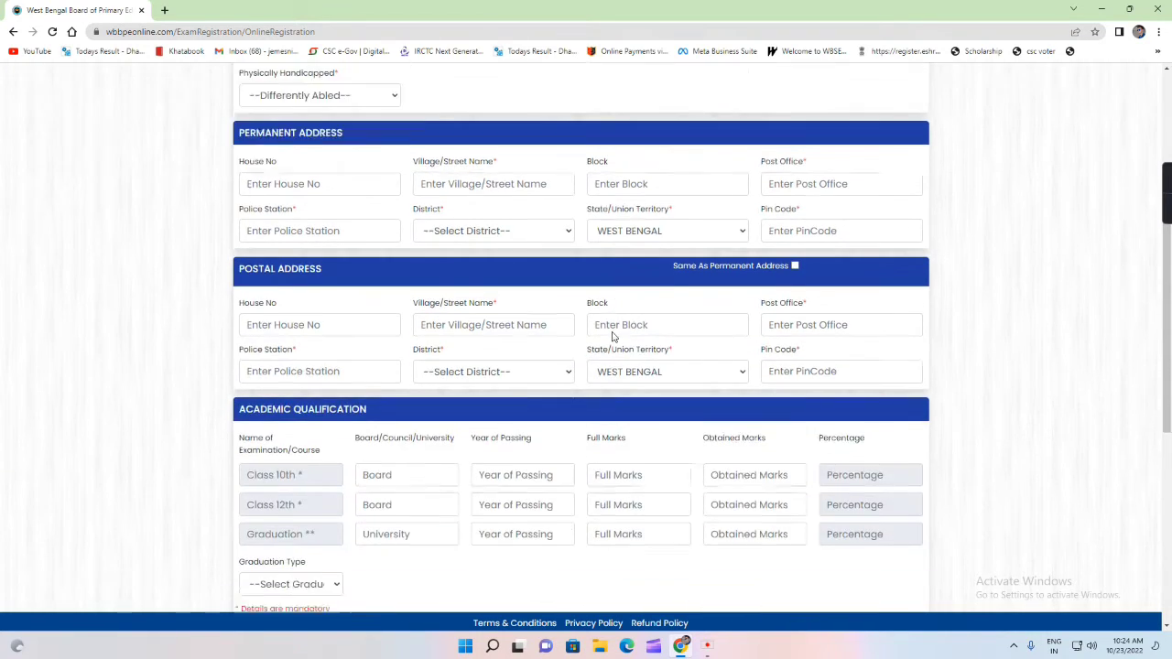
scroll(613, 337, "up", 2)
scroll(613, 337, "up", 5)
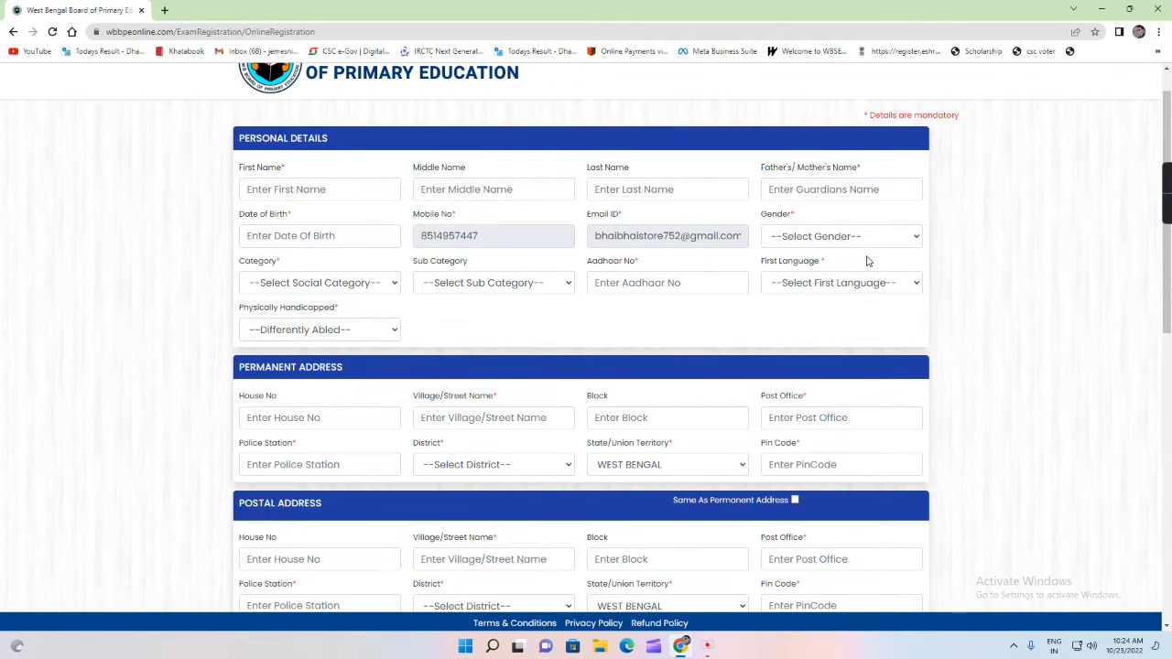
Review the available Category and Sub Category options and look over the remaining sections down to the document uploads
left_click(298, 286)
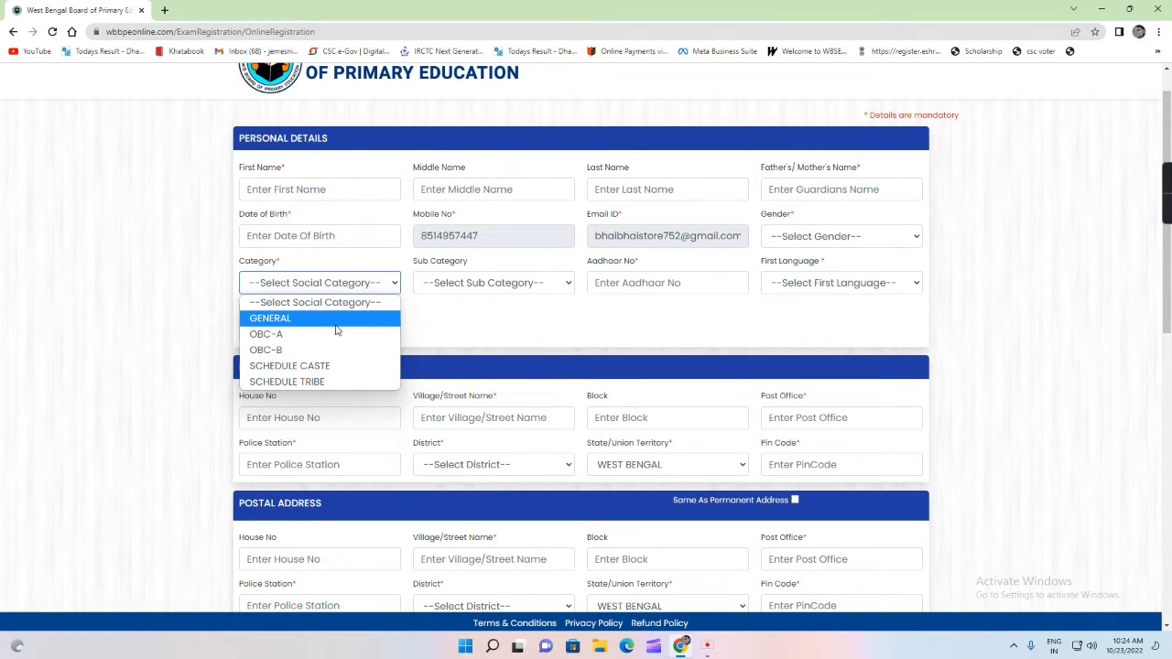
left_click(576, 323)
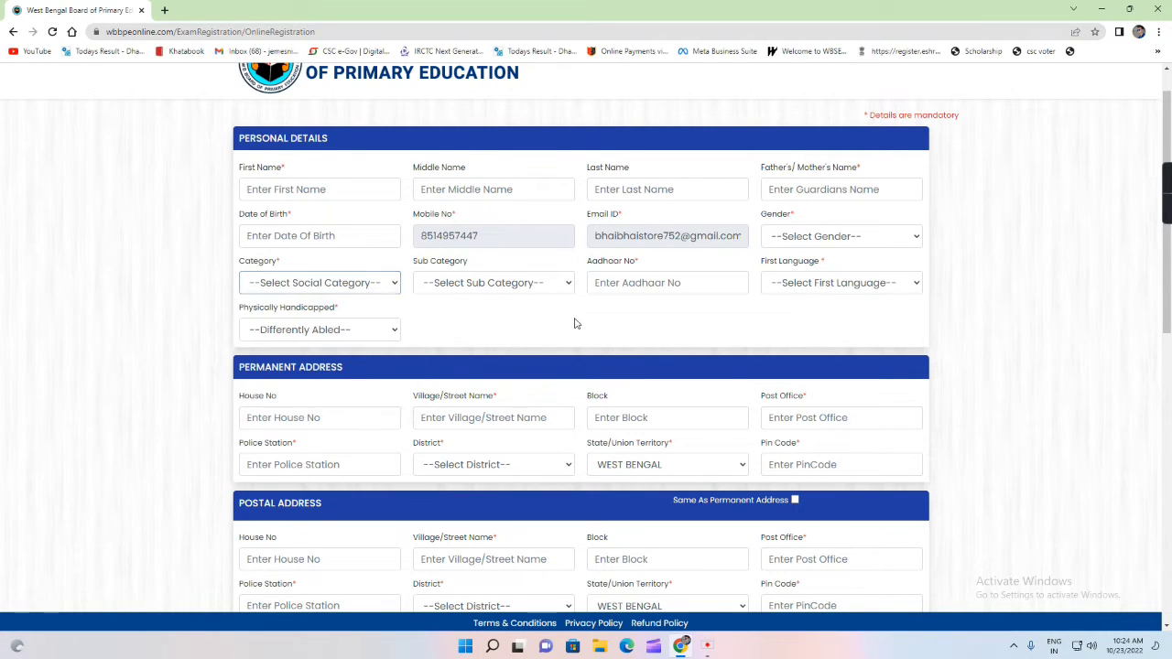
left_click(472, 286)
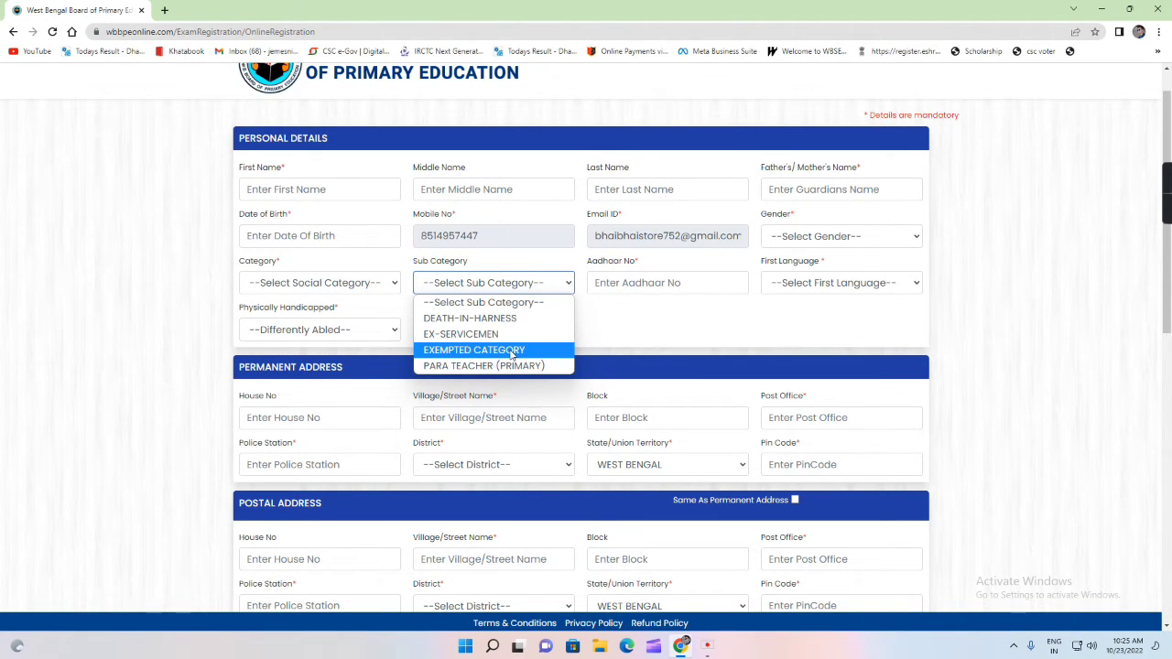
left_click(618, 330)
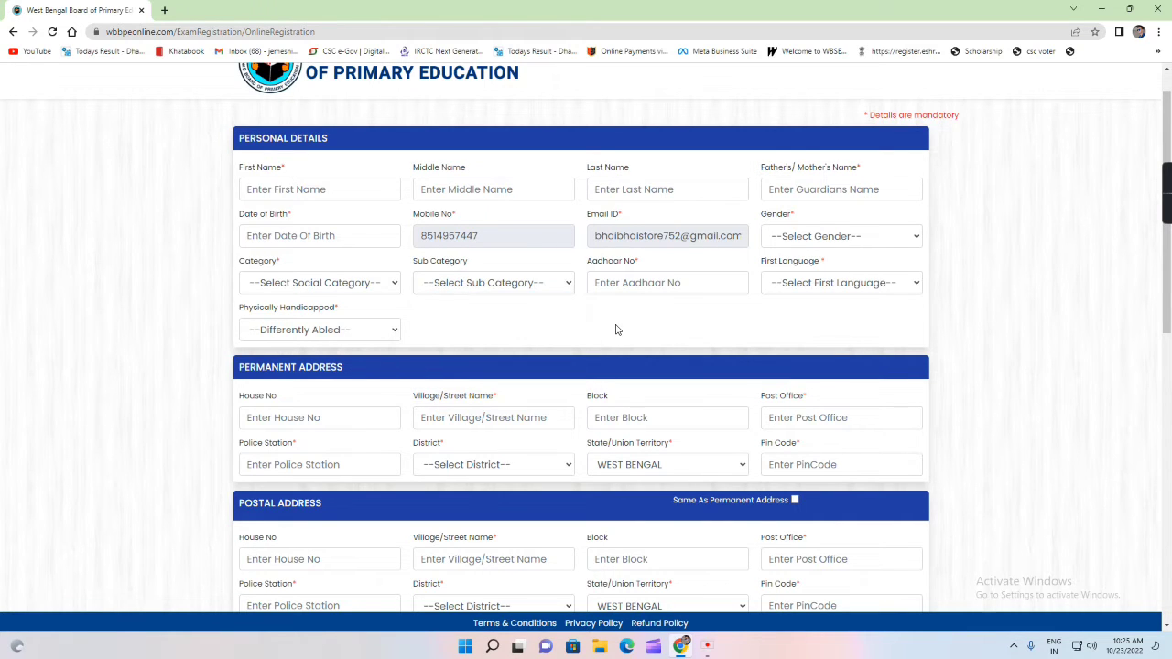
scroll(666, 317, "down", 4)
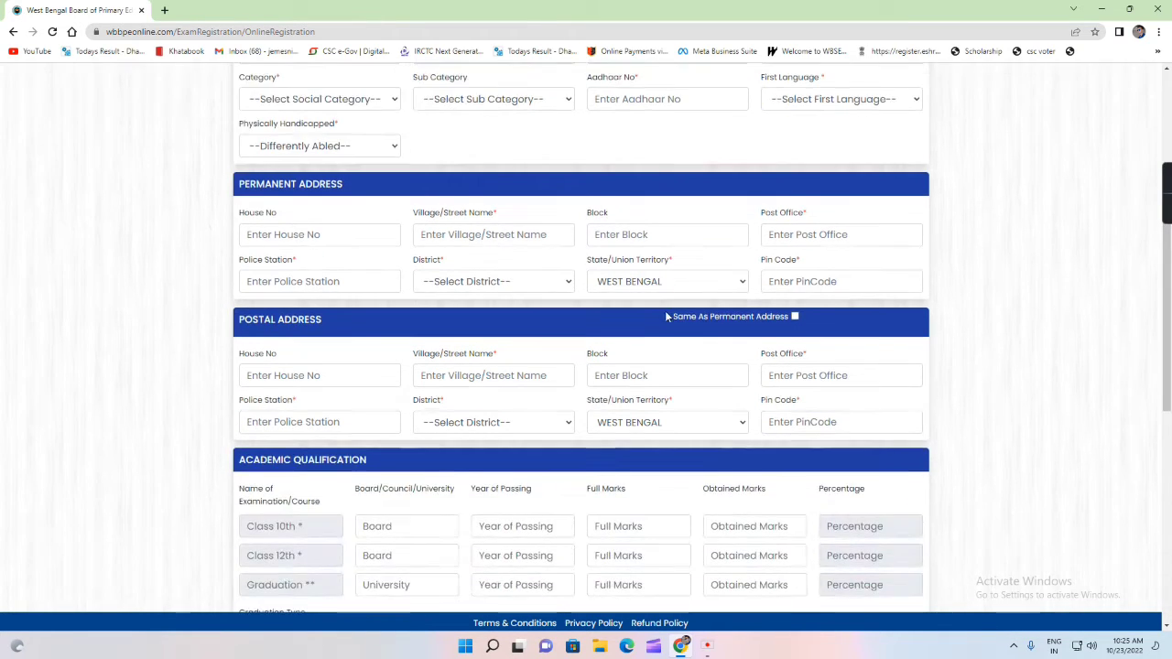
scroll(667, 317, "down", 3)
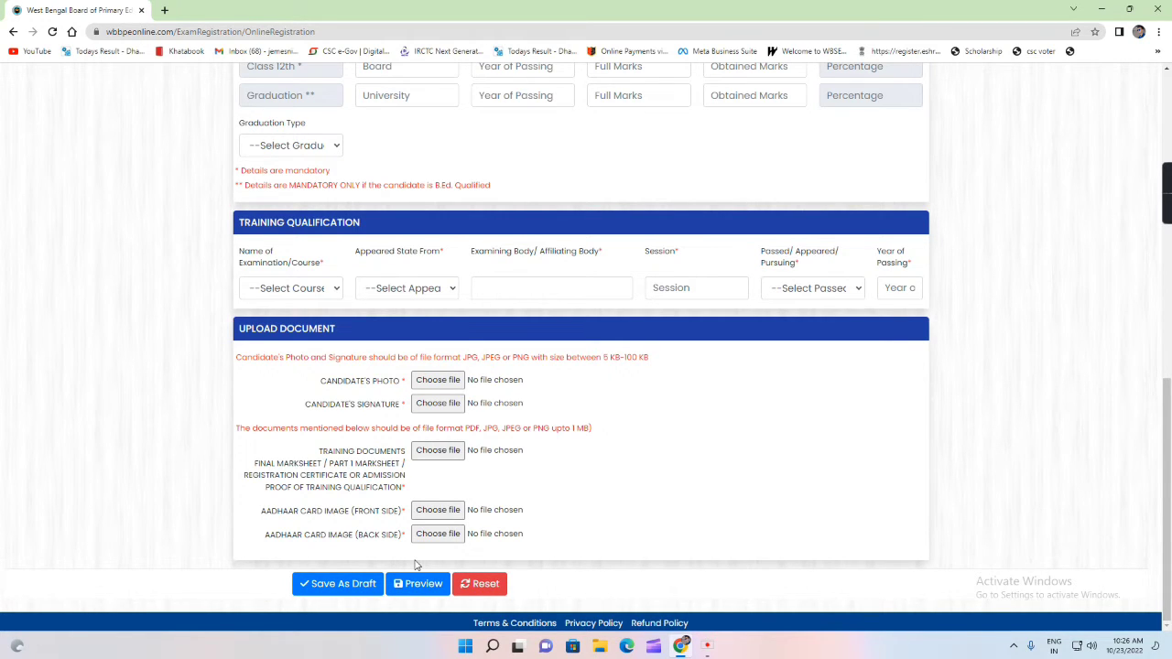
Set the Sub Category in the personal details to EXEMPTED CATEGORY
scroll(414, 565, "up", 15)
left_click(476, 321)
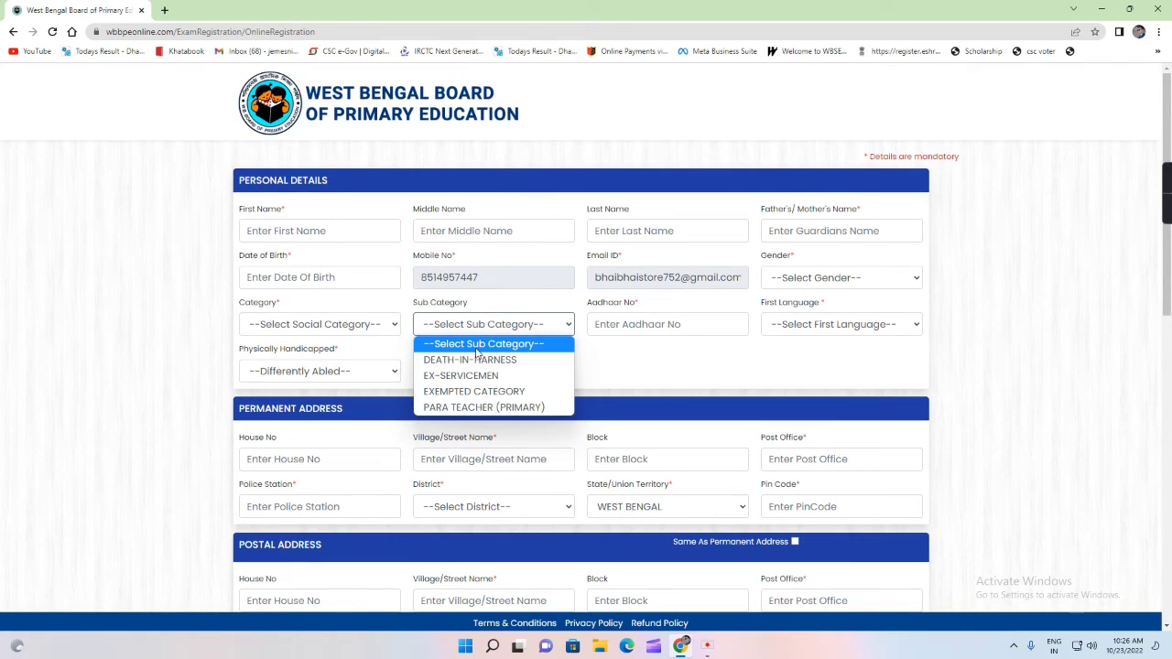
left_click(477, 394)
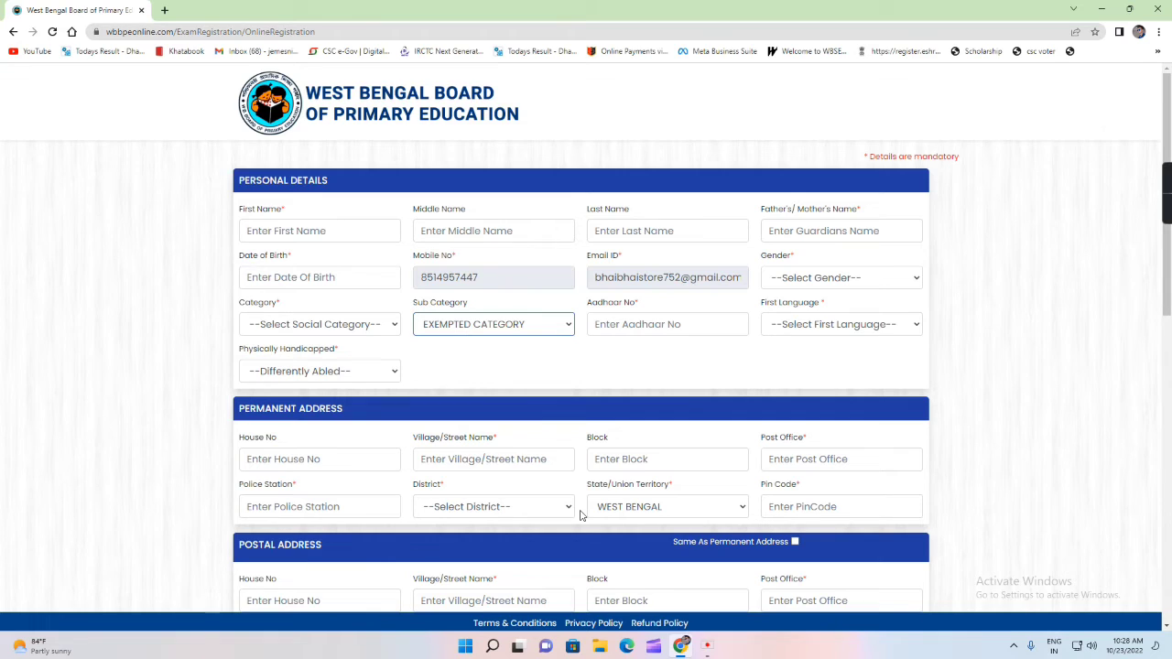
Review the choices offered for Sub Category and First Language without changing either
left_click(490, 329)
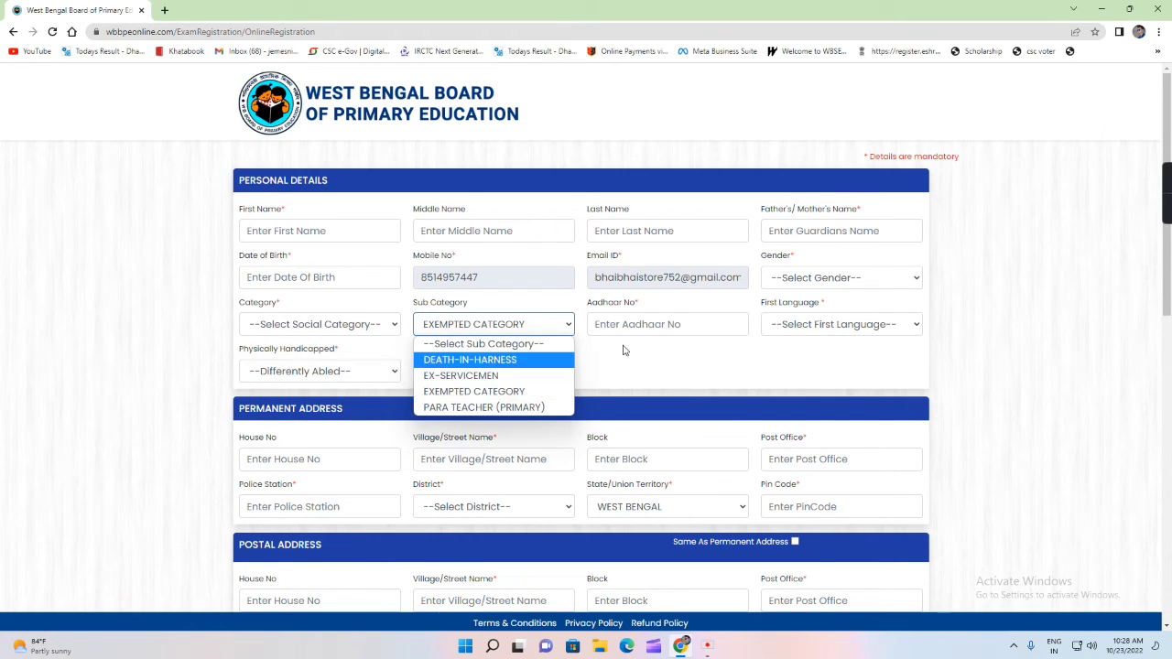
left_click(447, 324)
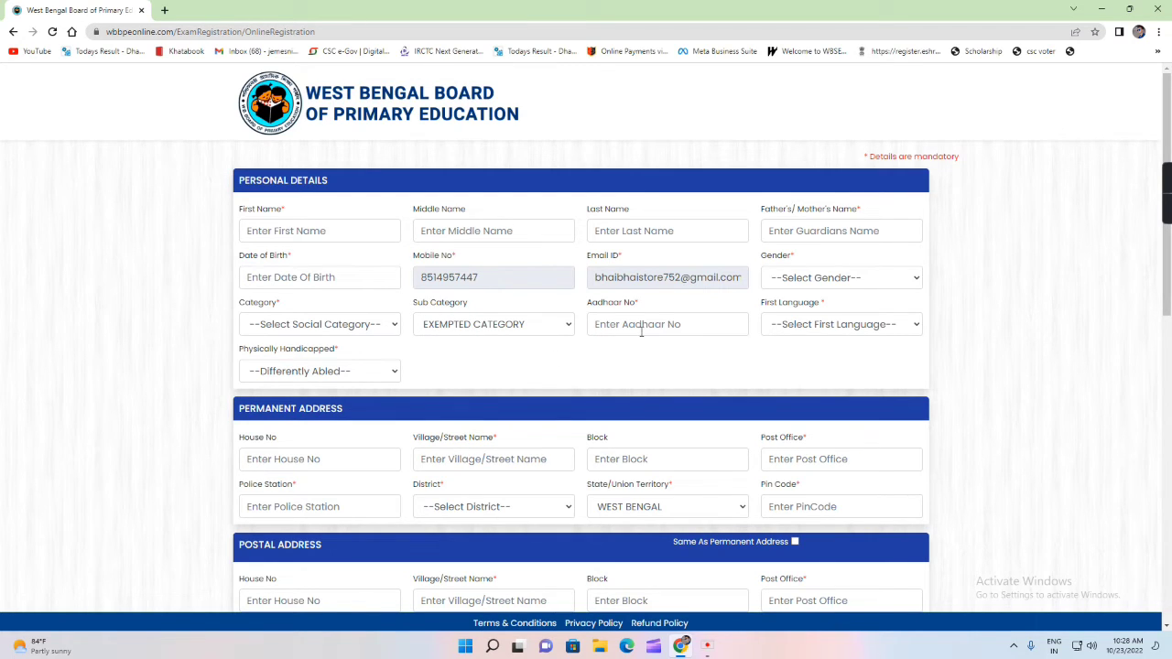
left_click(843, 326)
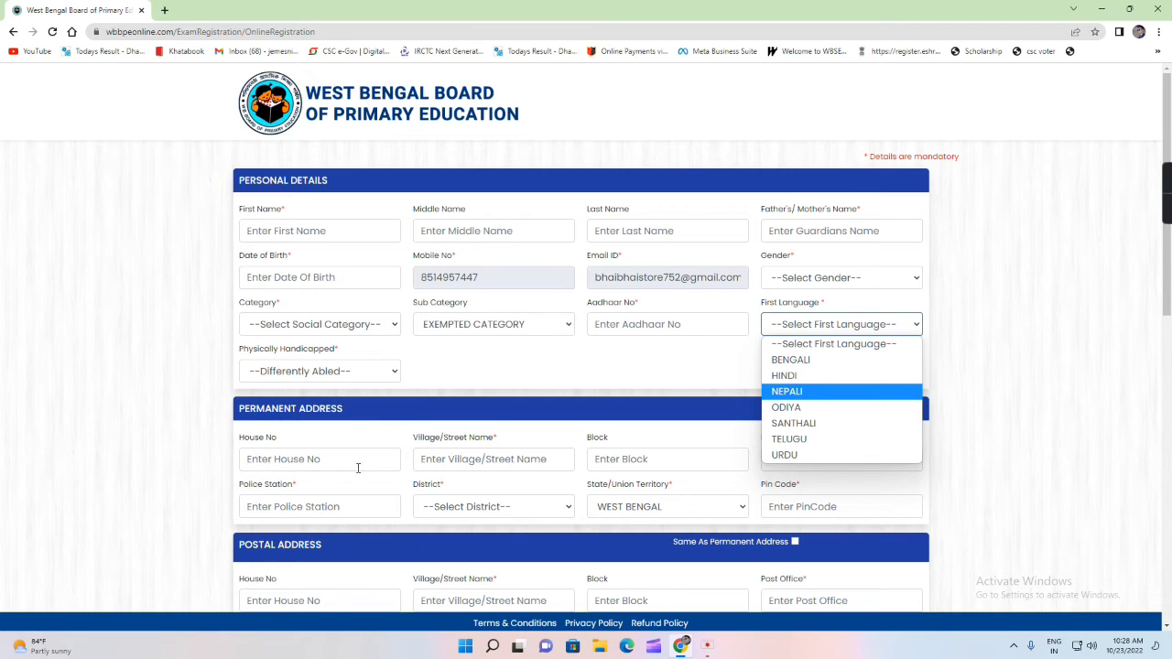
Examine the Upload Document requirements, covering the accepted training documents and the Aadhaar card images
scroll(348, 440, "down", 5)
scroll(346, 437, "down", 3)
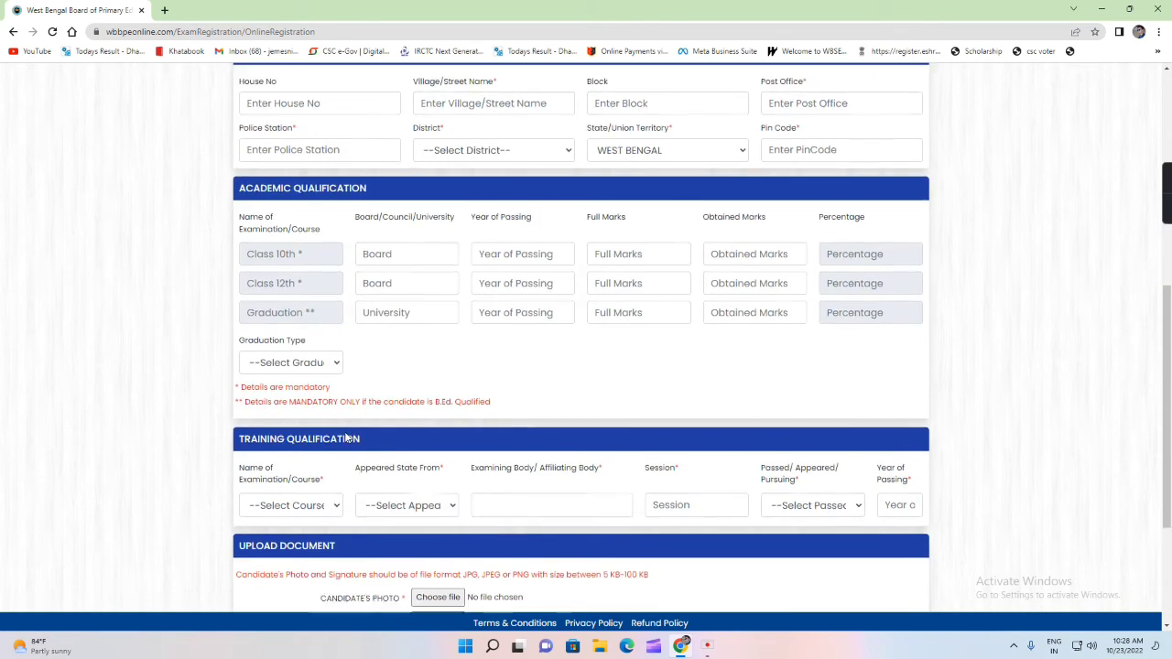
left_click_drag(330, 468, 450, 479)
left_click(450, 479)
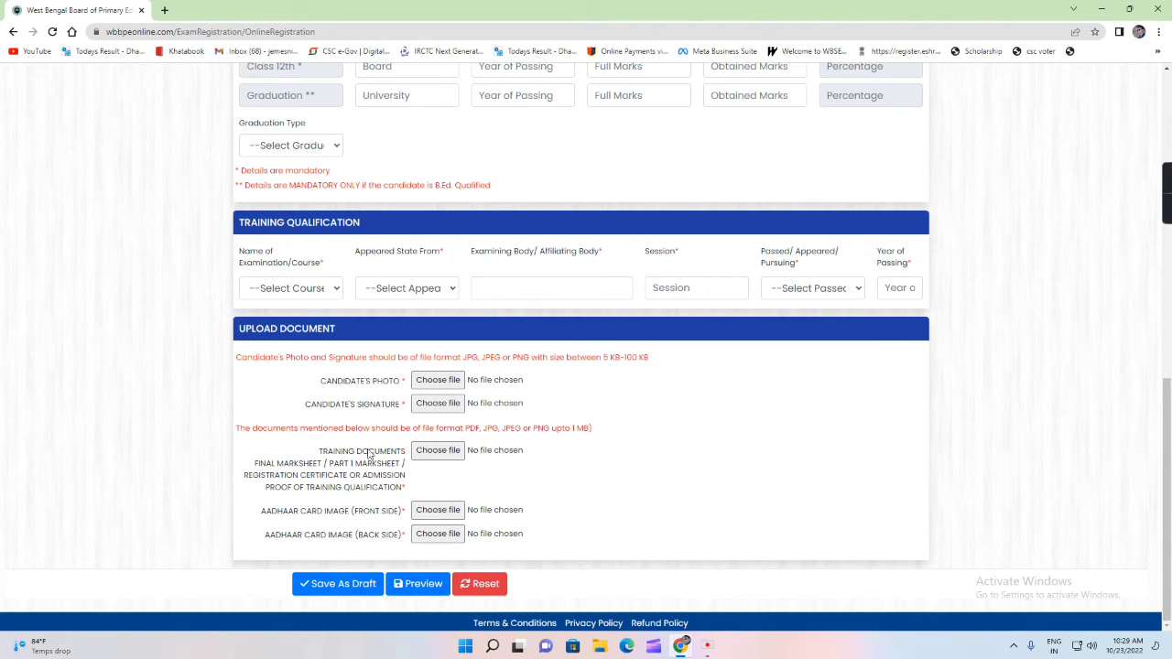
double_click(259, 465)
left_click_drag(295, 475, 321, 470)
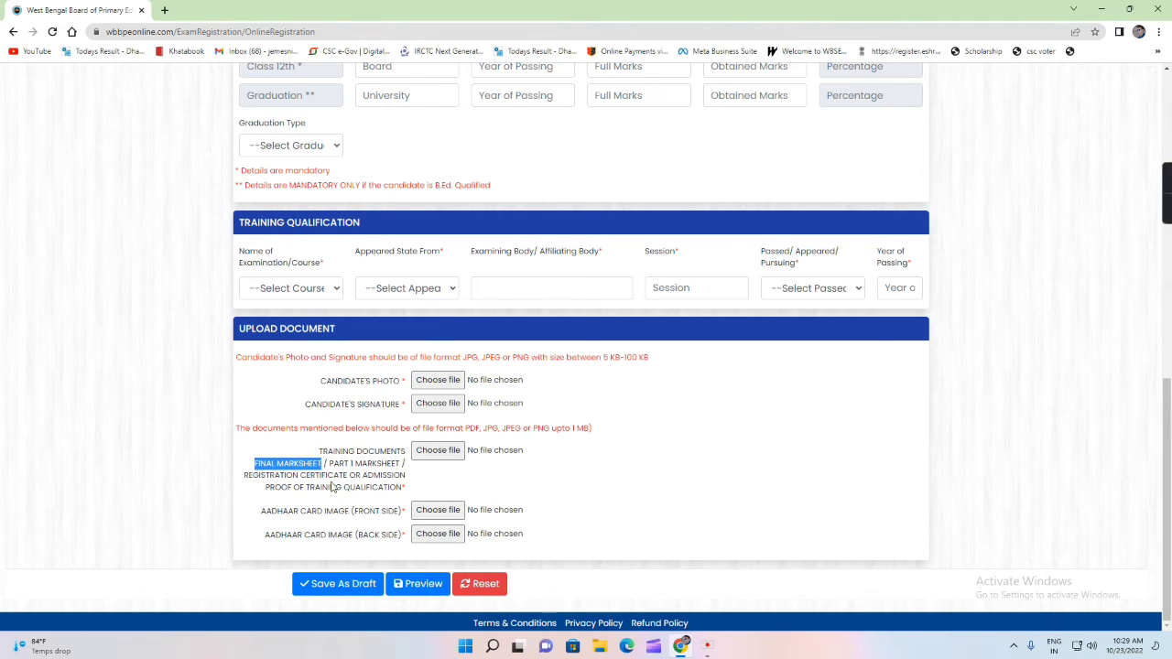
left_click(236, 489)
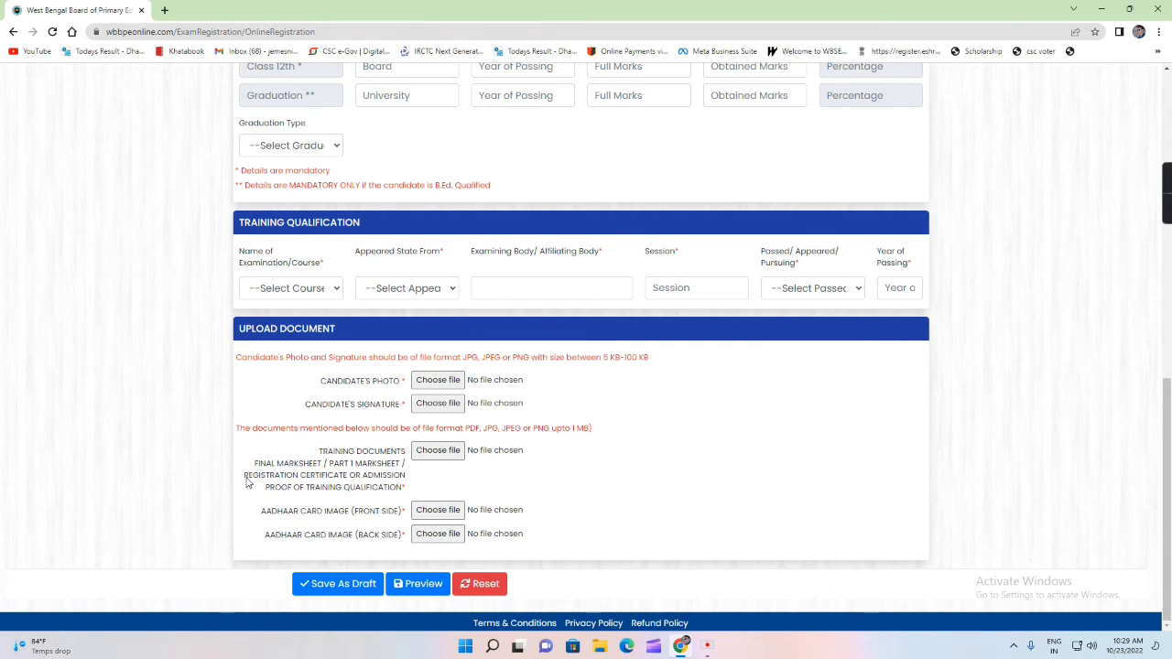
left_click_drag(246, 483, 348, 486)
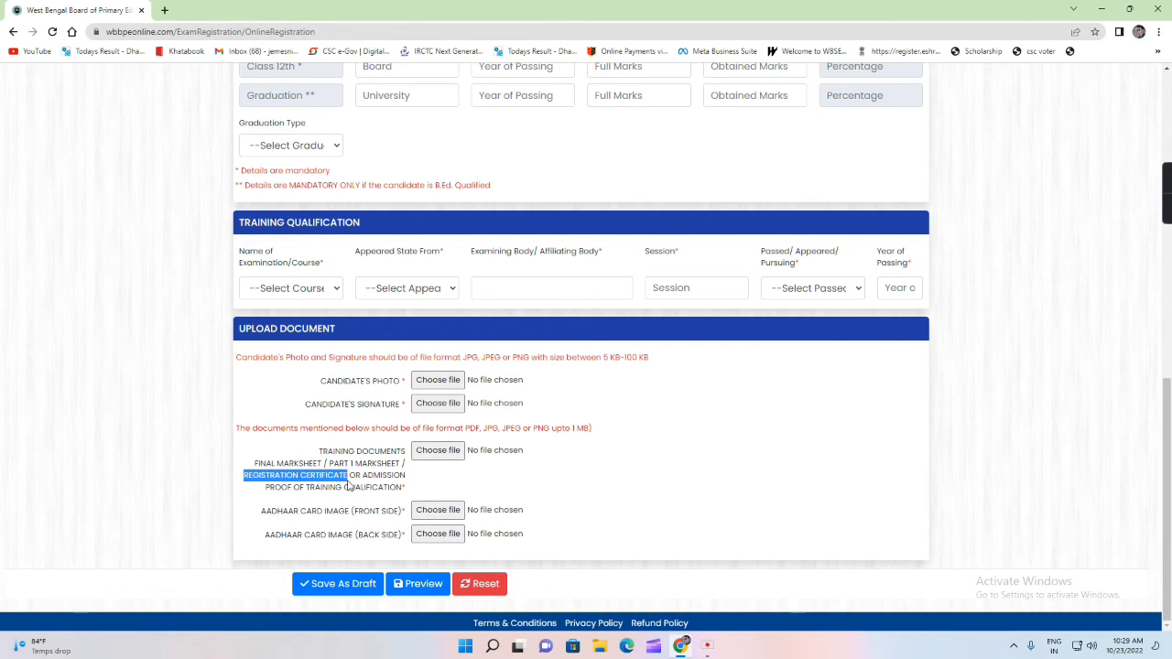
left_click(363, 479)
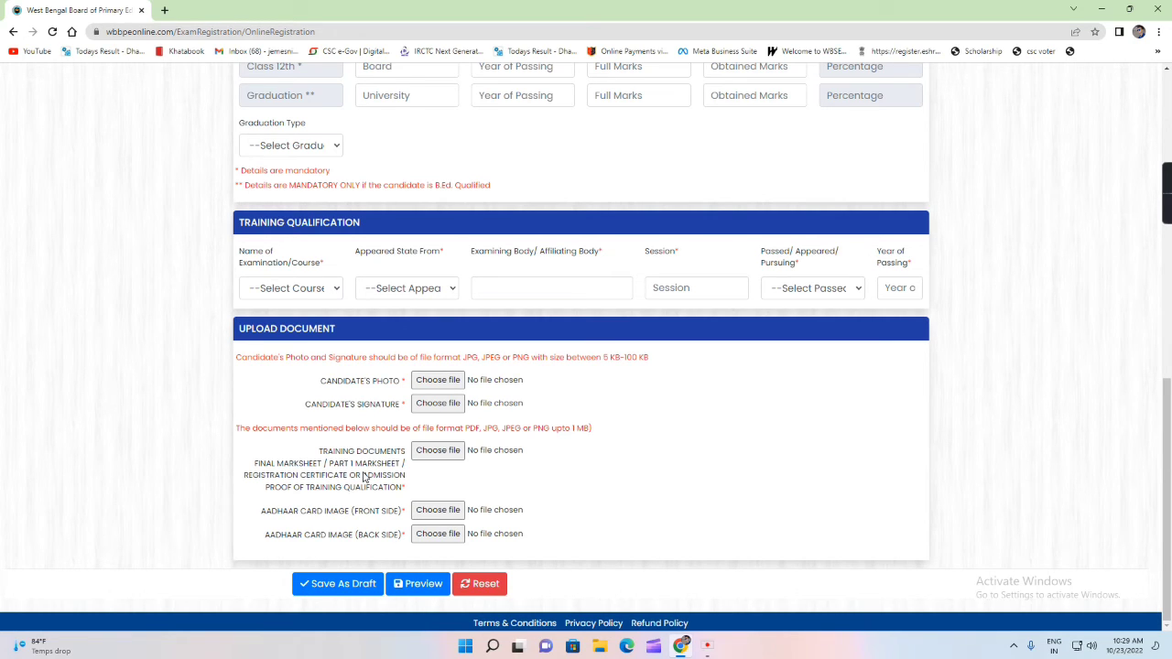
left_click_drag(364, 479, 400, 495)
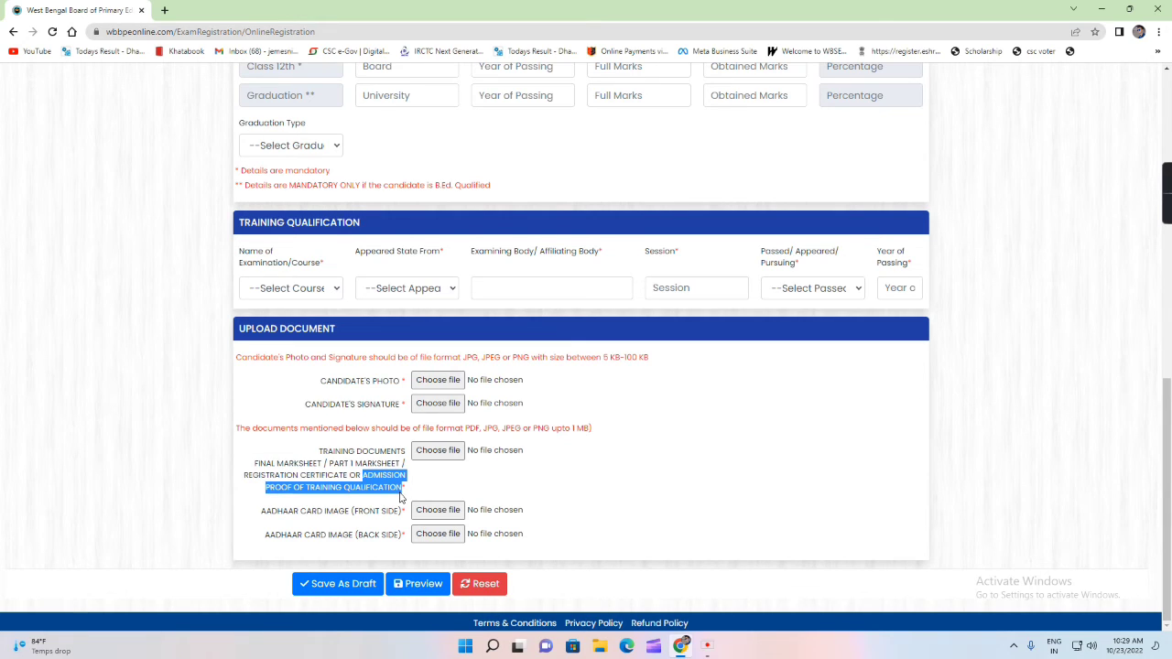
left_click(407, 491)
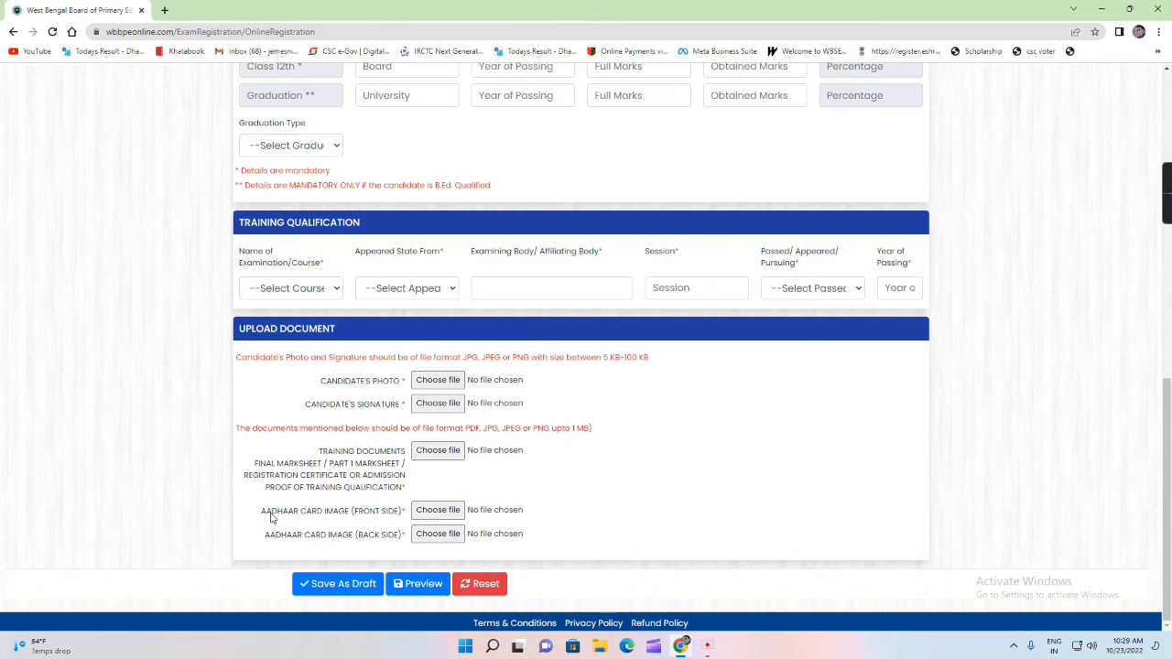
left_click_drag(265, 513, 340, 515)
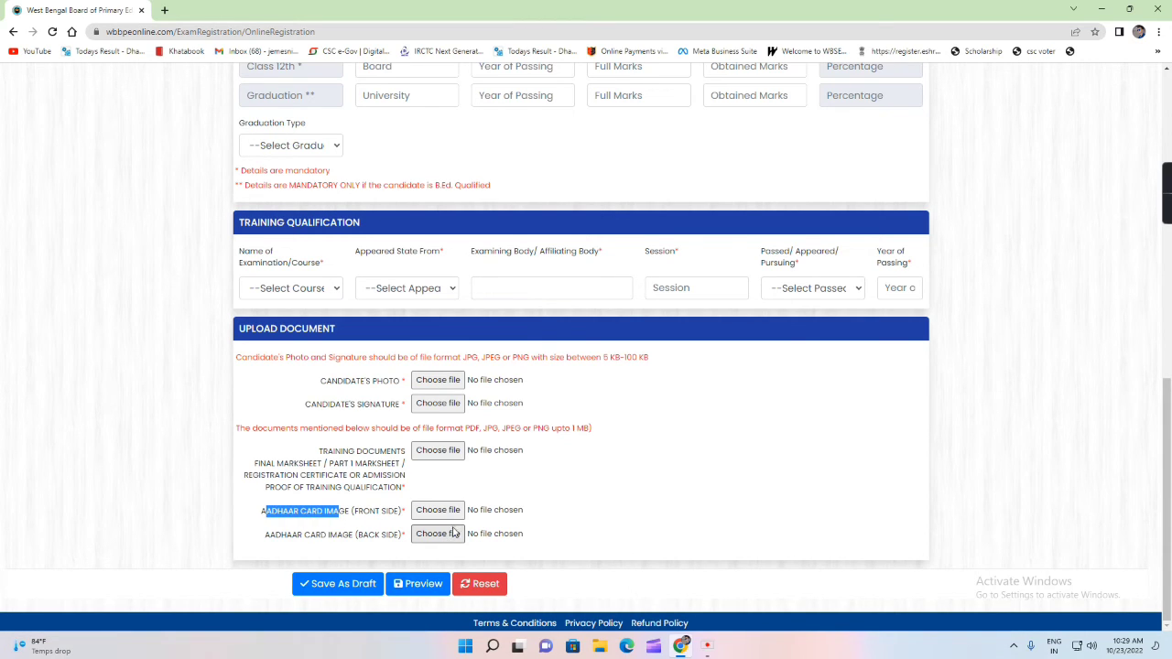
left_click(259, 556)
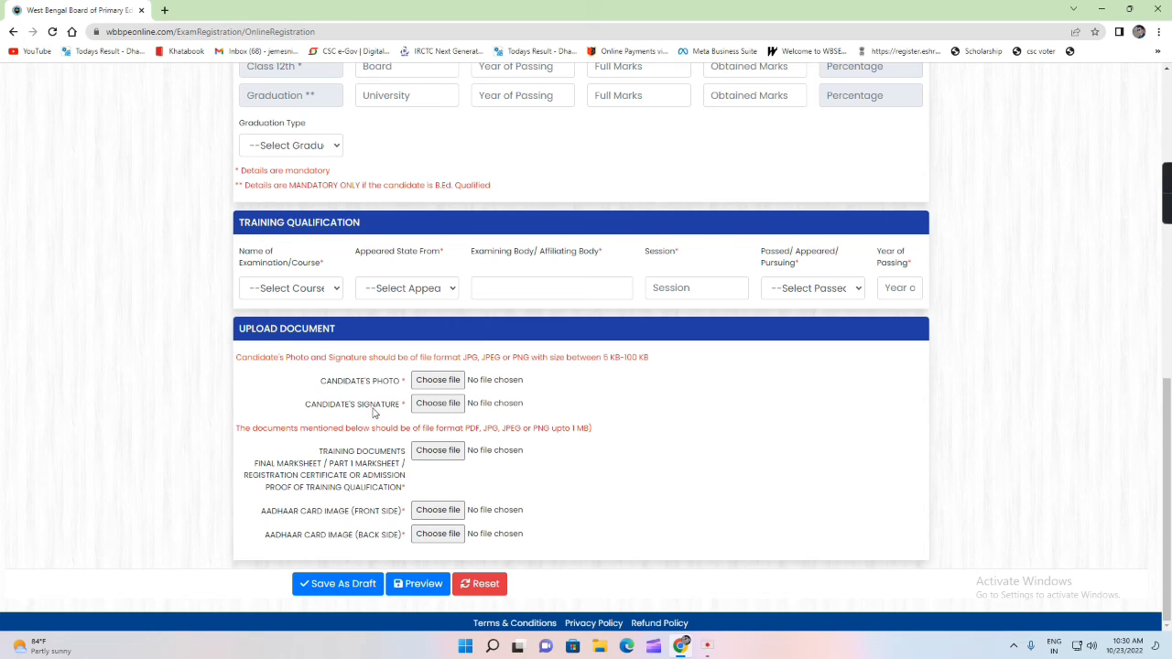
Check the candidate's signature upload and look over the whole form again from personal details to document uploads
left_click(458, 407)
left_click(542, 312)
scroll(576, 352, "up", 4)
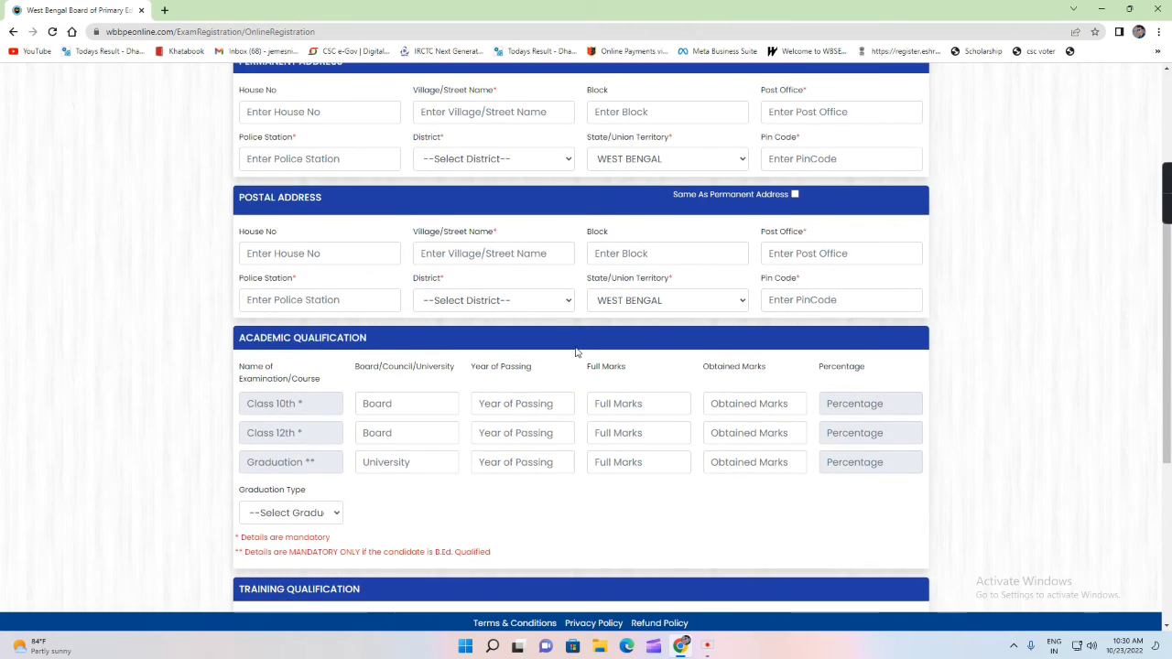
scroll(576, 352, "up", 4)
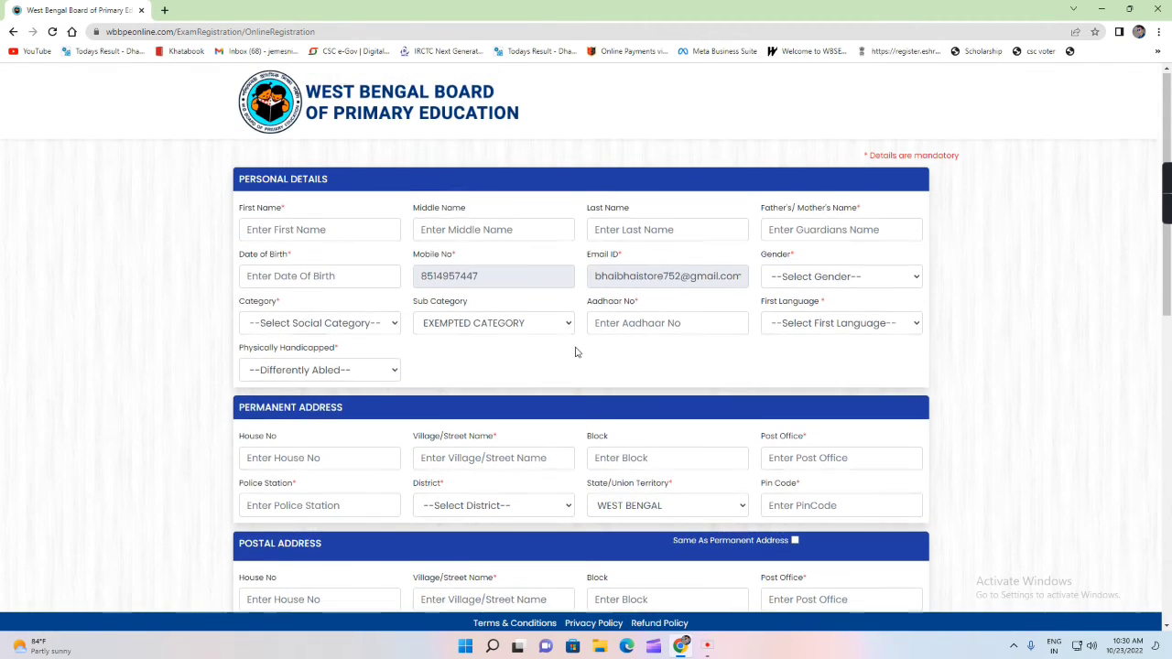
scroll(524, 324, "down", 5)
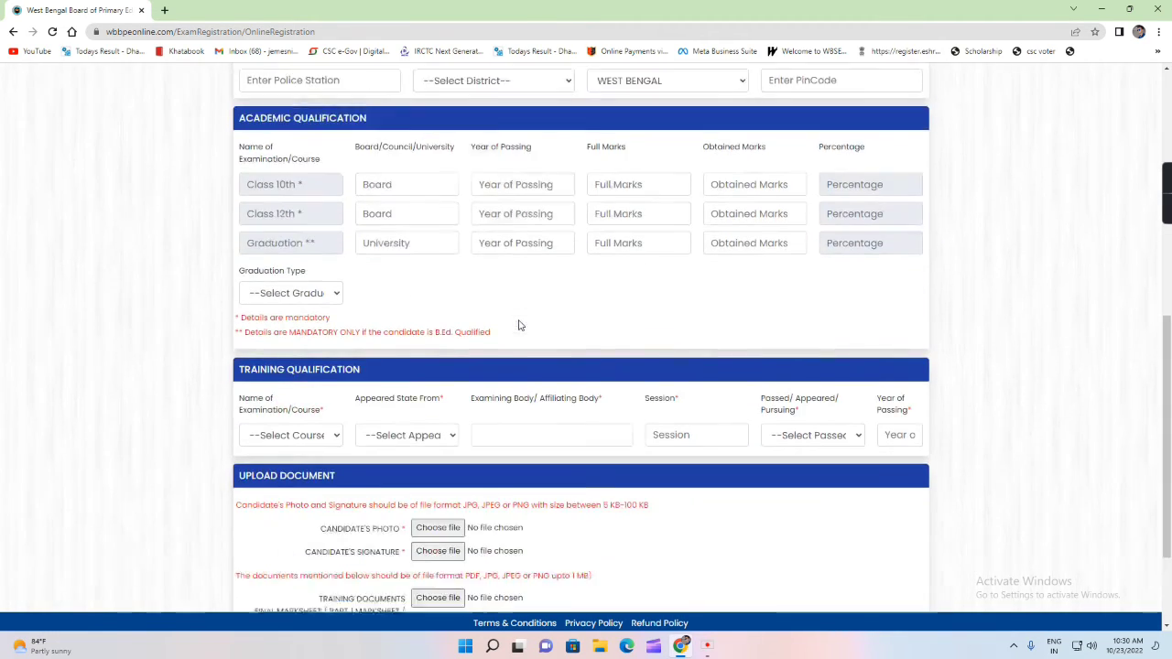
scroll(518, 325, "down", 2)
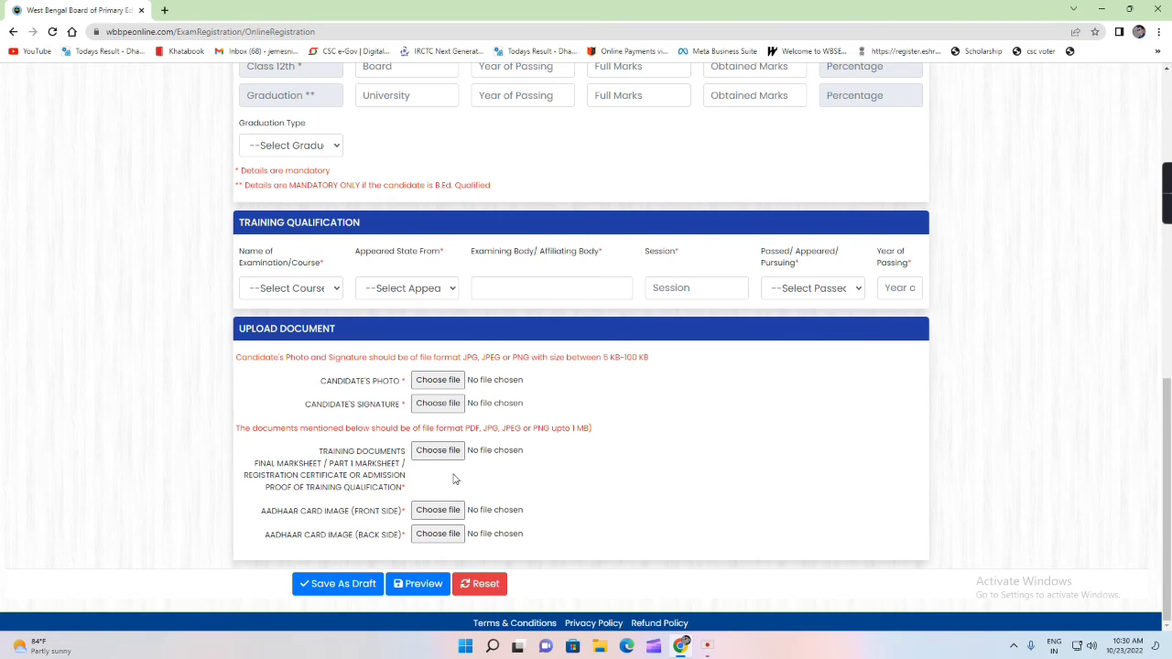
scroll(453, 477, "up", 3)
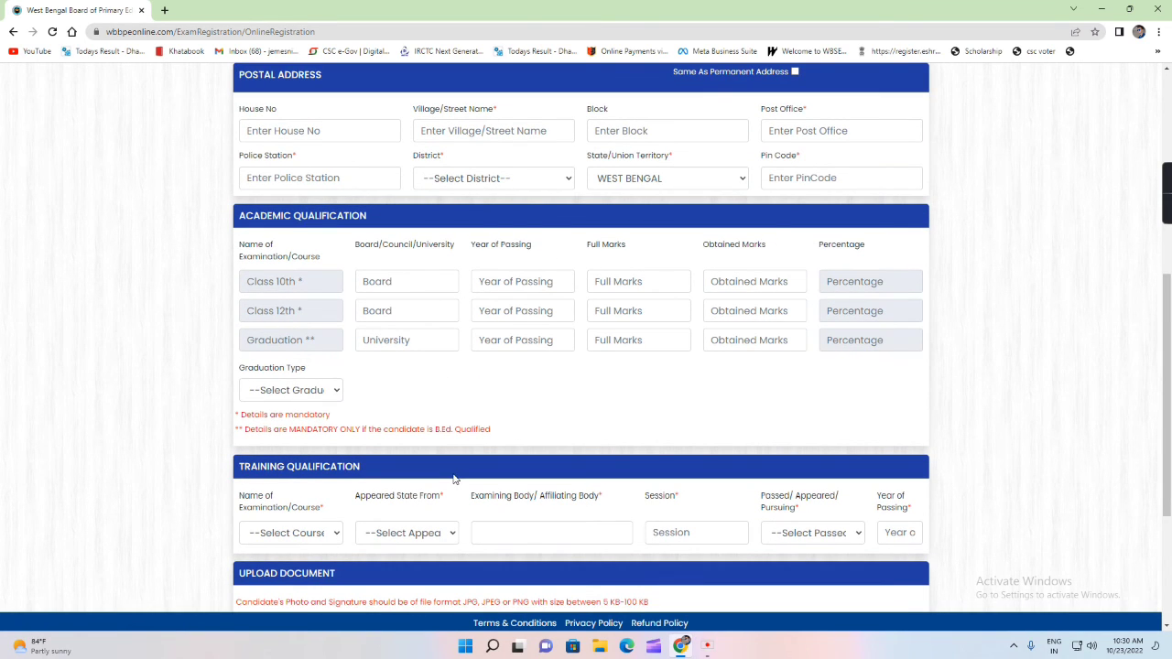